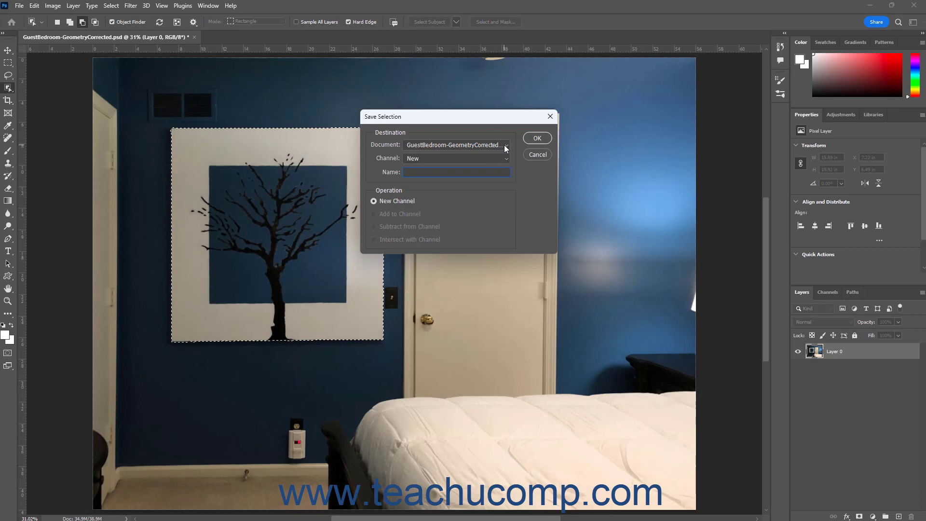
# Save the wall art selection to a new channel named WallArt in GuestBedroom-GeometryCorrected.psd.
pyautogui.click(505, 145)
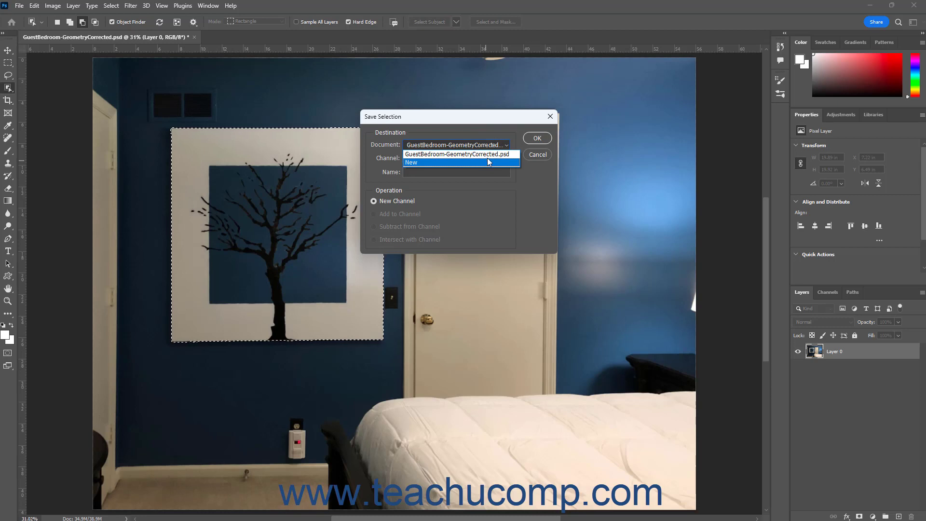
pyautogui.click(489, 154)
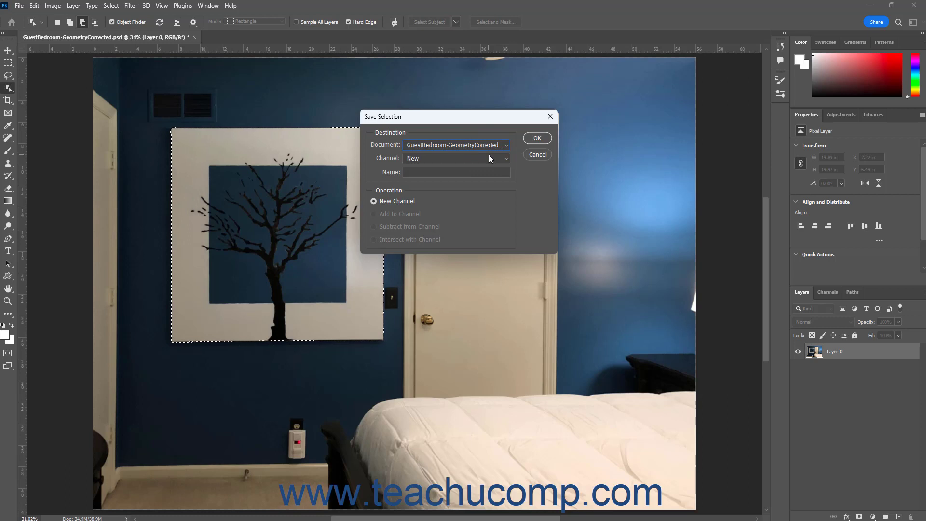
pyautogui.click(496, 160)
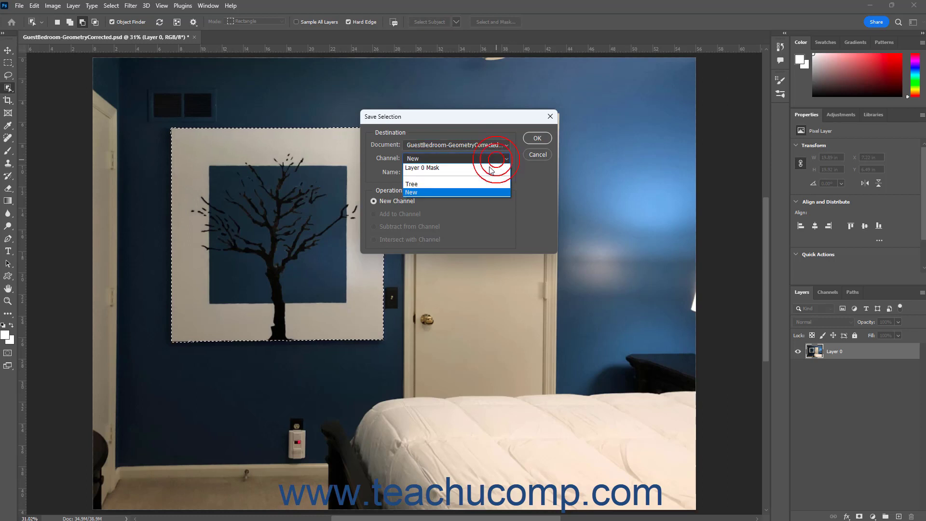
pyautogui.click(472, 193)
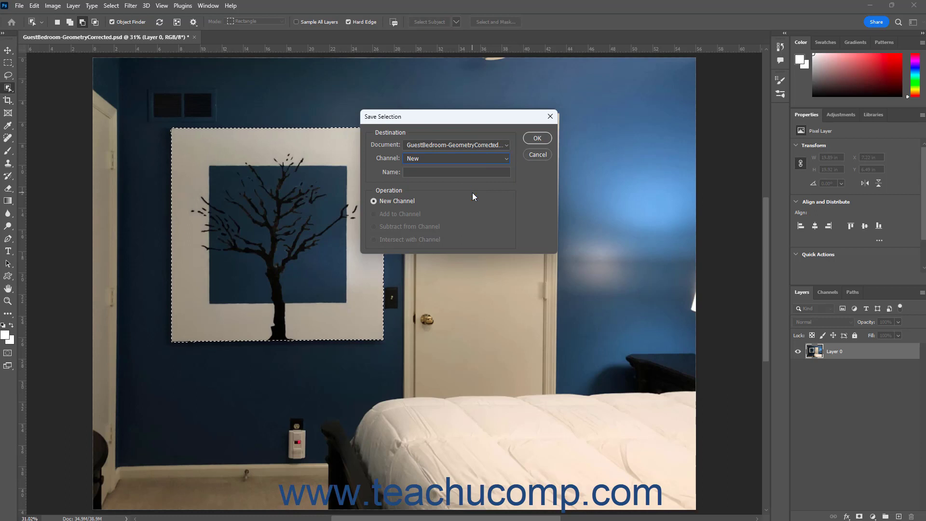
pyautogui.click(424, 172)
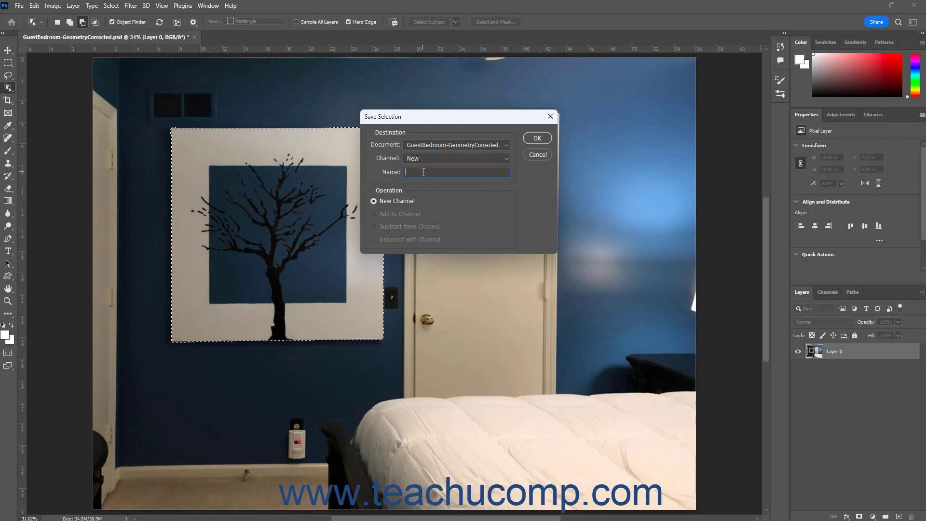
pyautogui.write('WallArt')
pyautogui.click(395, 204)
pyautogui.click(528, 138)
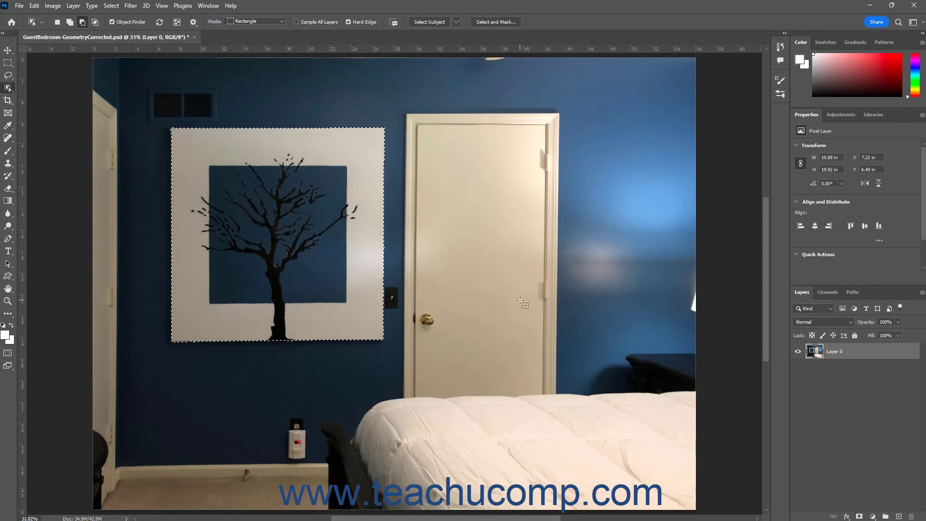
# View the saved Tree and WallArt channels individually as masks, then restore the normal composite view and return to the layer list.
pyautogui.click(825, 292)
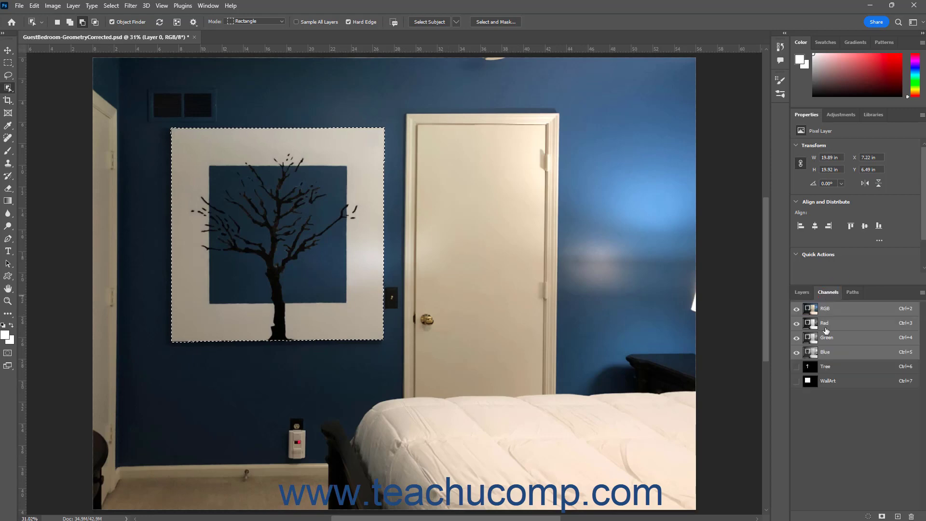
pyautogui.click(796, 367)
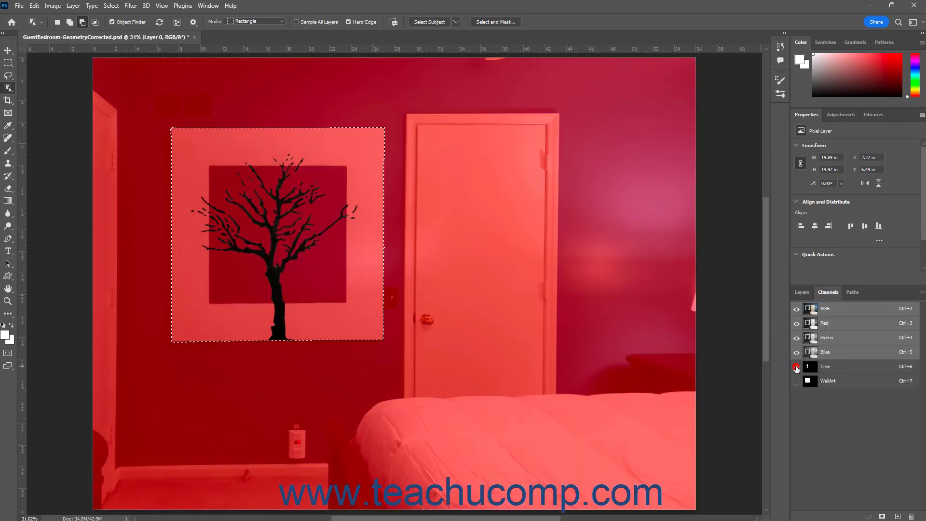
pyautogui.click(796, 309)
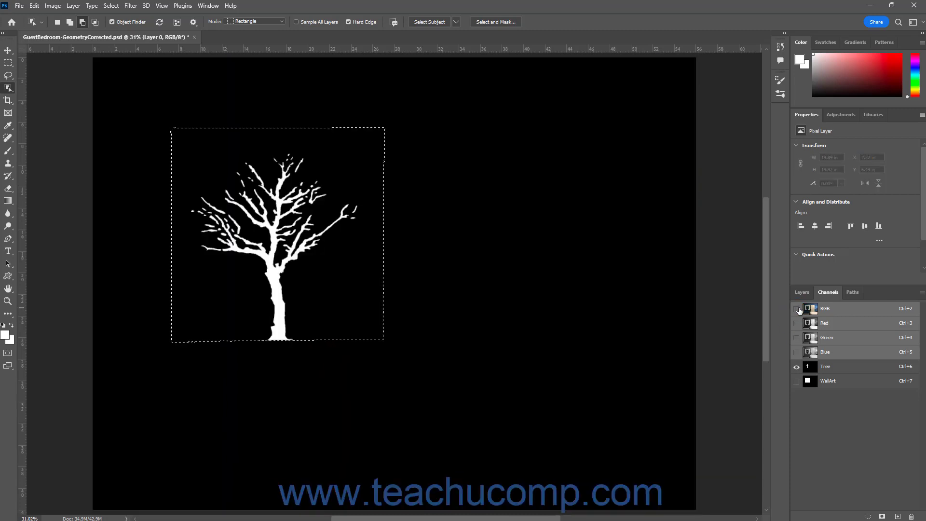
pyautogui.click(797, 381)
pyautogui.click(797, 367)
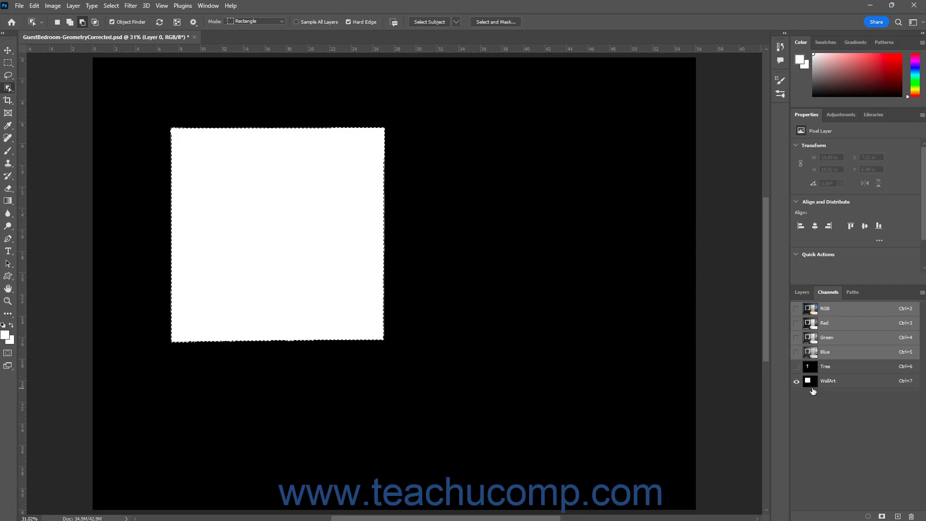
pyautogui.click(796, 309)
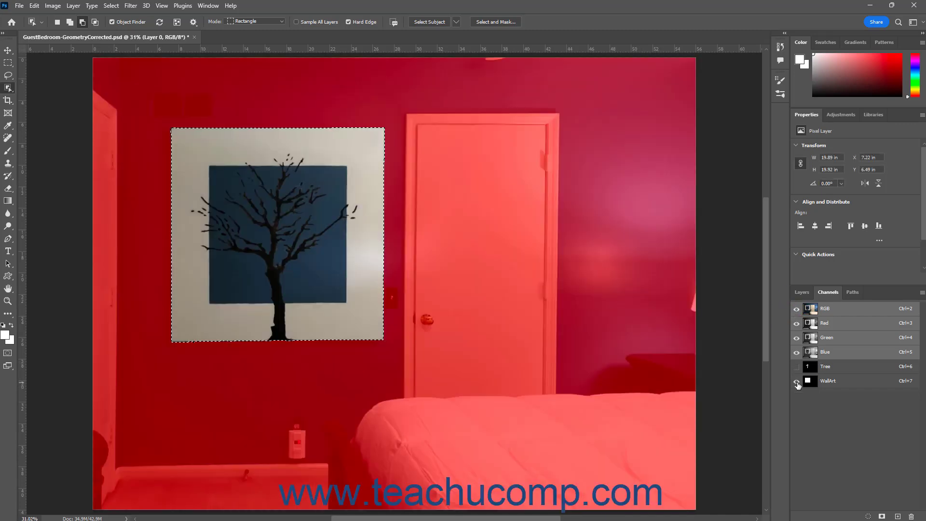
pyautogui.click(797, 381)
pyautogui.click(803, 292)
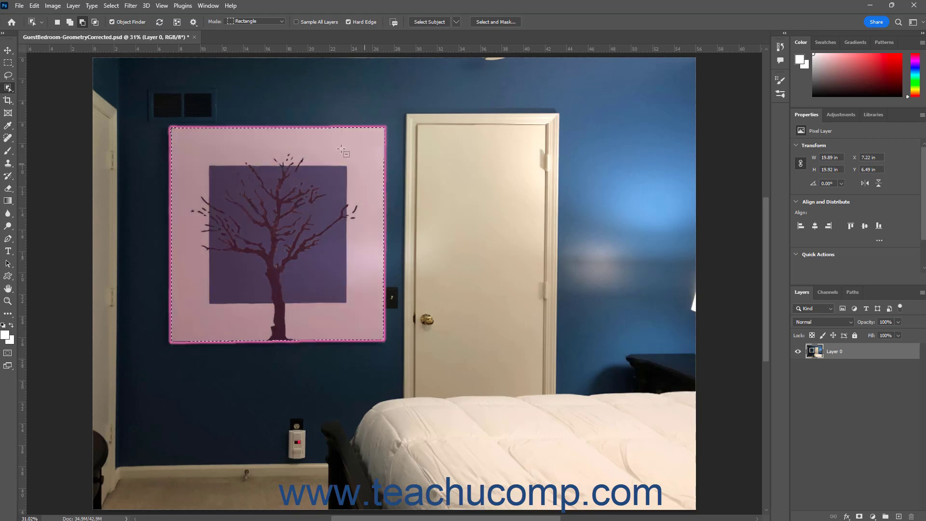
# Deselect the wall art and draw a rectangular marquee of about 12.8 by 12.9 in around its inner blue square.
pyautogui.click(111, 5)
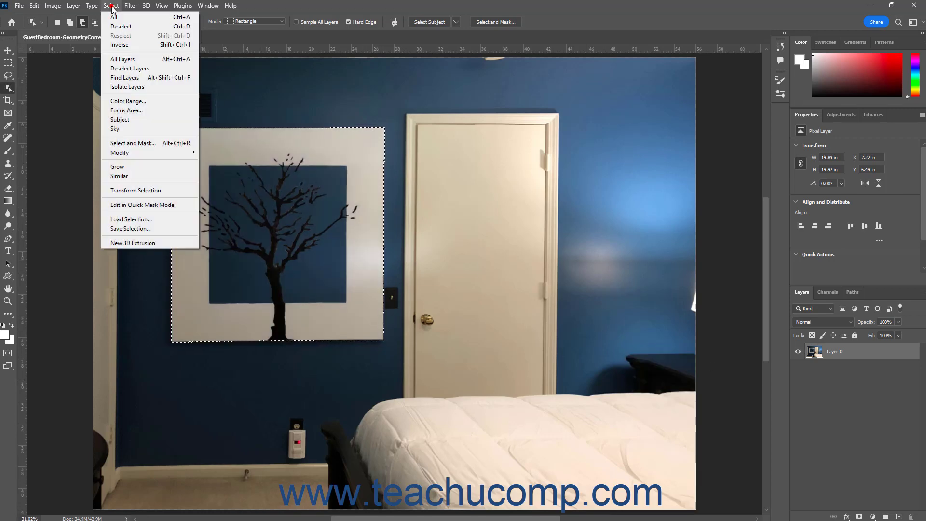
pyautogui.click(115, 27)
pyautogui.click(8, 62)
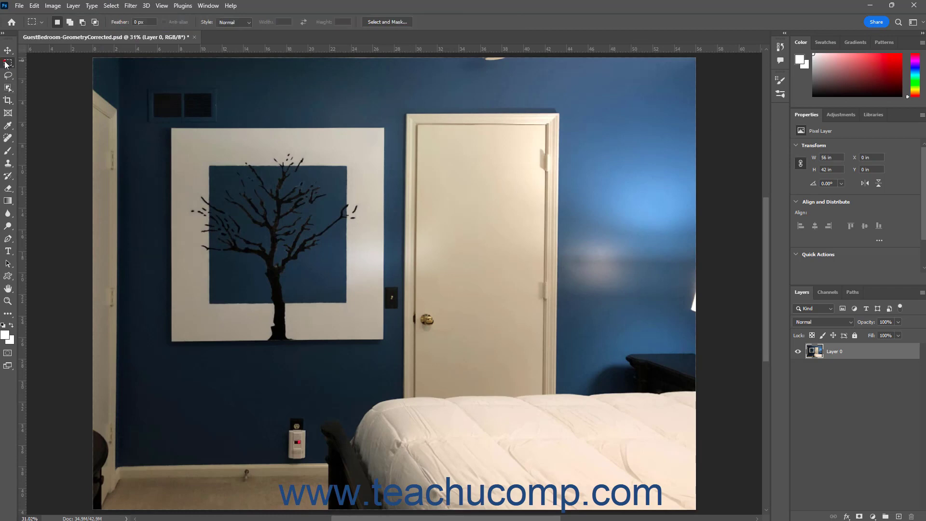
pyautogui.moveTo(209, 165); pyautogui.dragTo(347, 304)
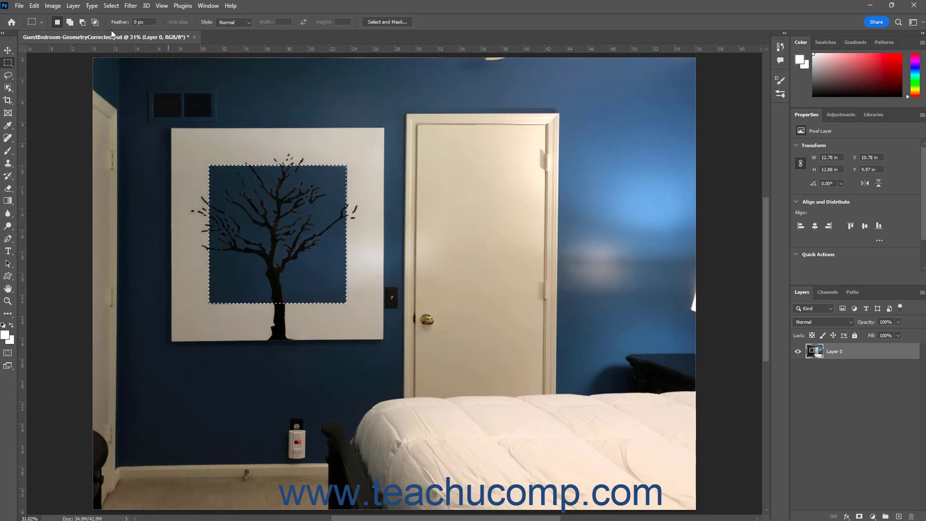
# Save the inner square selection into the existing WallArt channel using the Subtract from Channel operation.
pyautogui.click(111, 7)
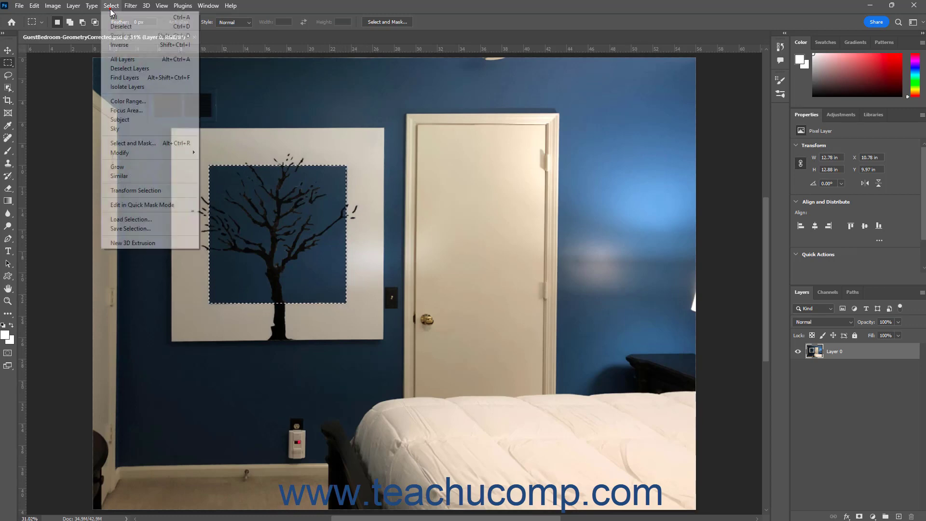
pyautogui.click(127, 229)
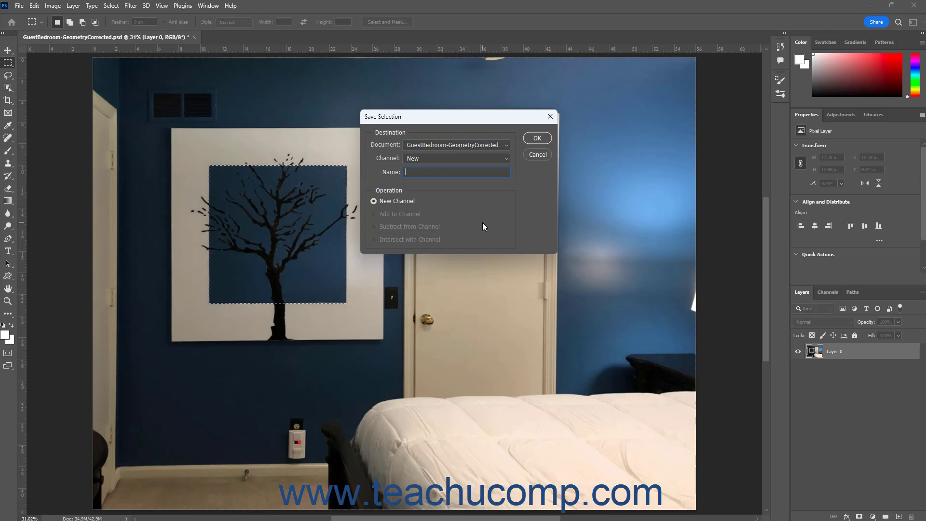
pyautogui.click(507, 159)
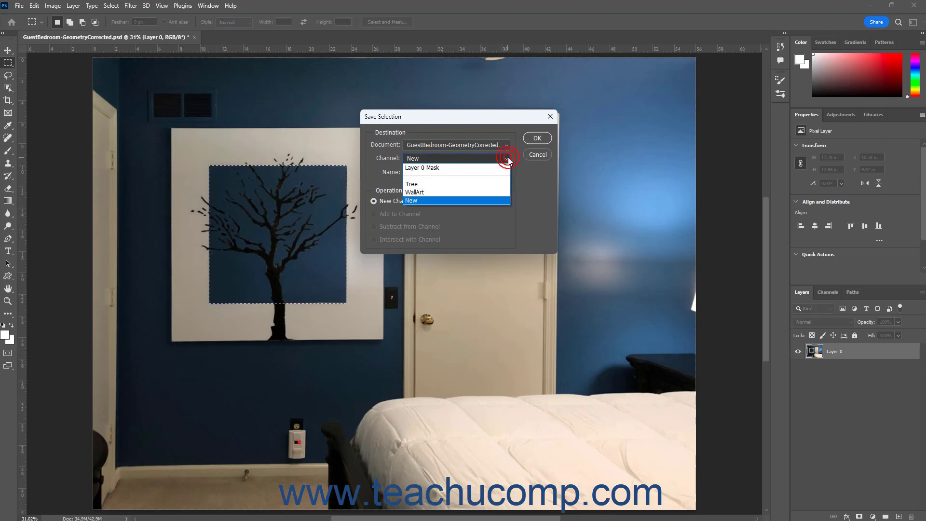
pyautogui.click(489, 192)
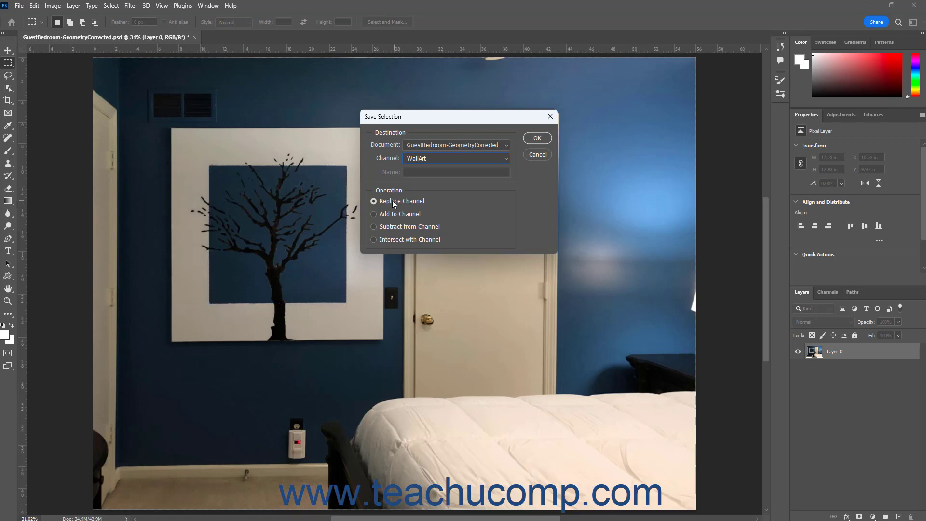
pyautogui.click(379, 202)
pyautogui.click(376, 215)
pyautogui.click(377, 227)
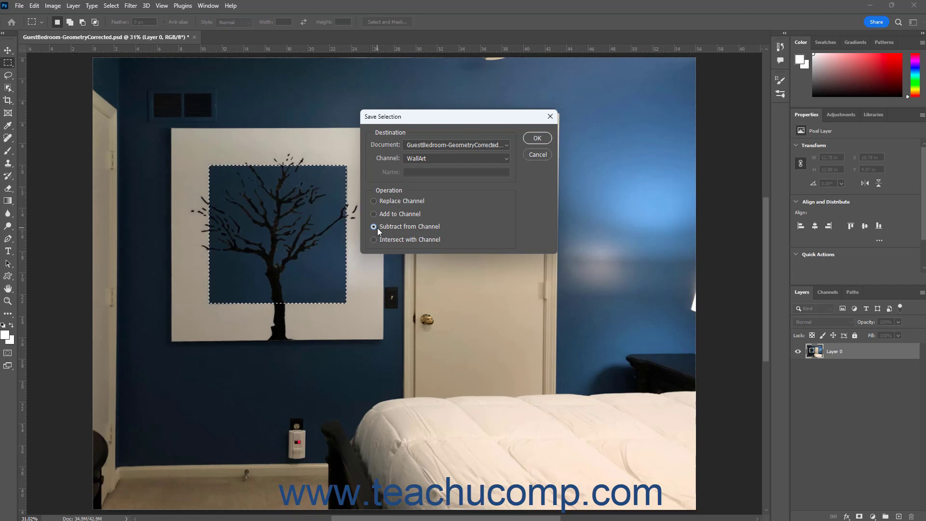
pyautogui.click(379, 241)
pyautogui.click(380, 230)
pyautogui.click(533, 138)
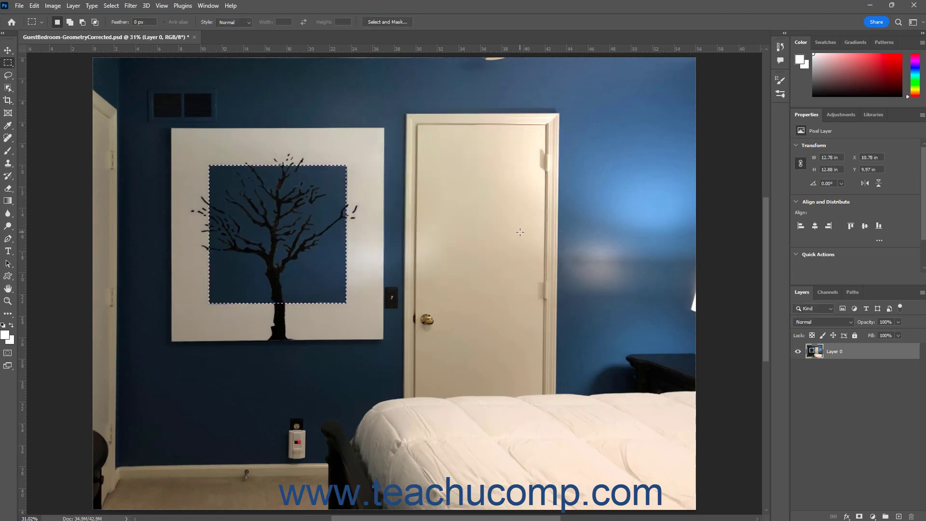
# Inspect the modified WallArt channel as an overlay and as a standalone mask, then restore the normal composite view.
pyautogui.click(826, 292)
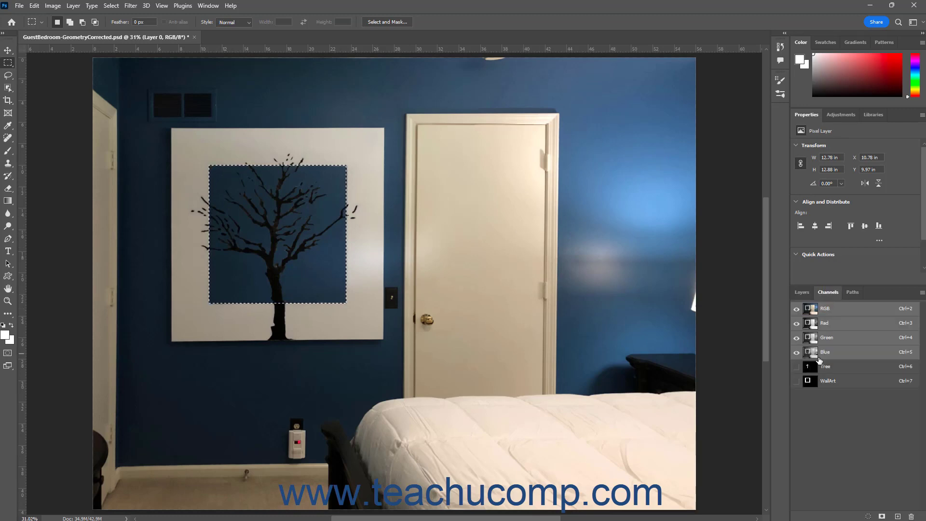
pyautogui.click(797, 381)
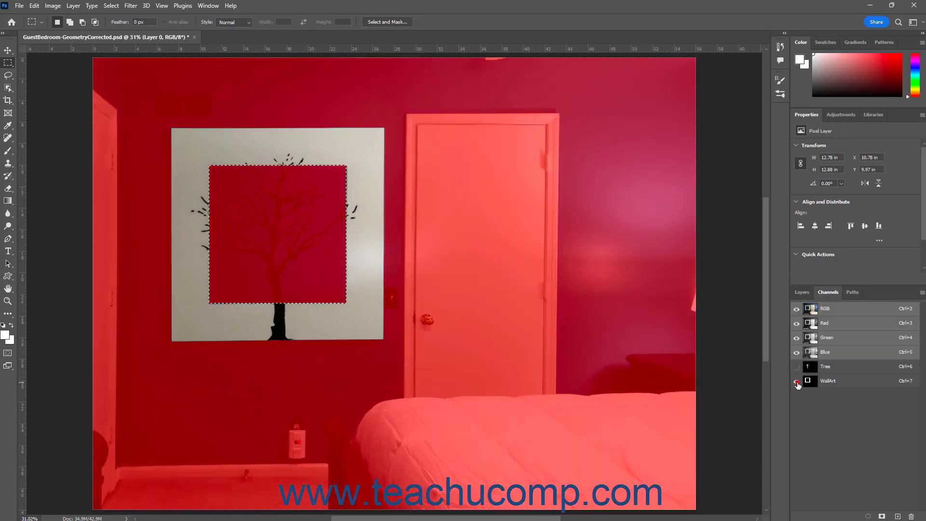
pyautogui.click(797, 310)
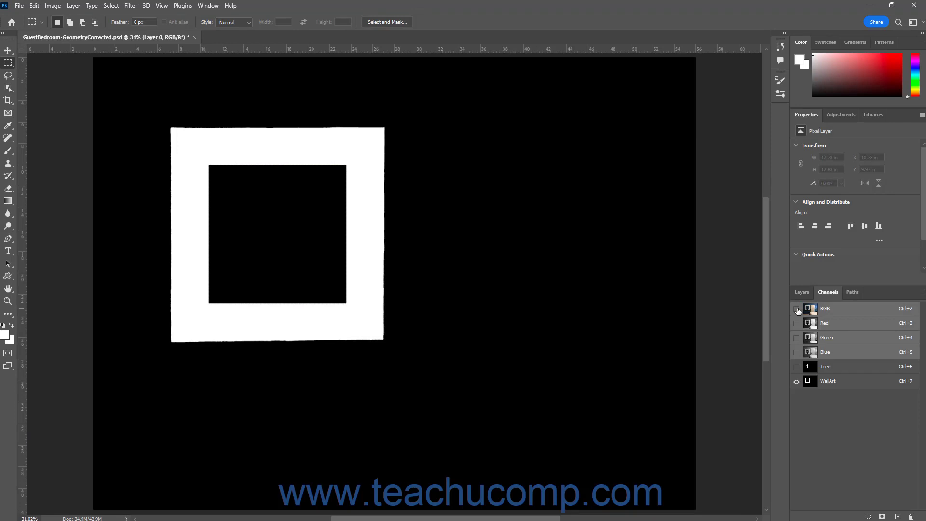
pyautogui.click(796, 309)
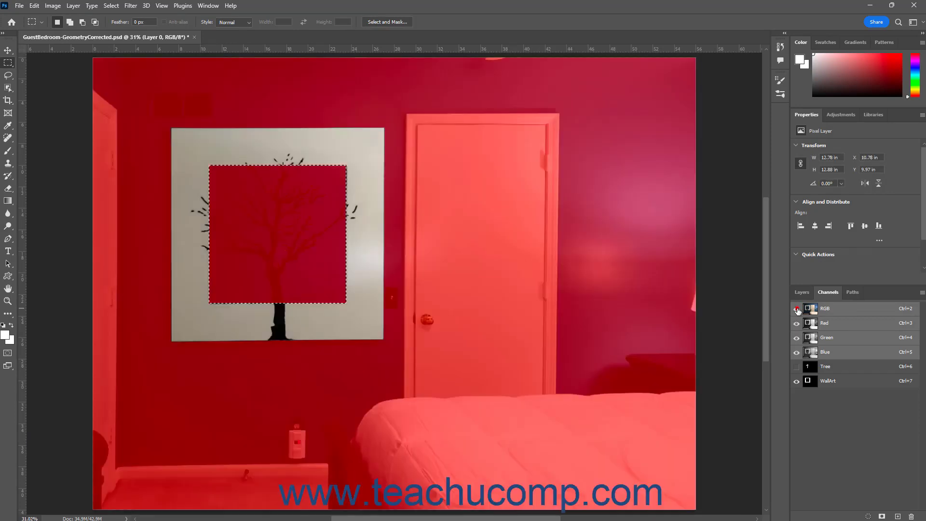
pyautogui.click(797, 381)
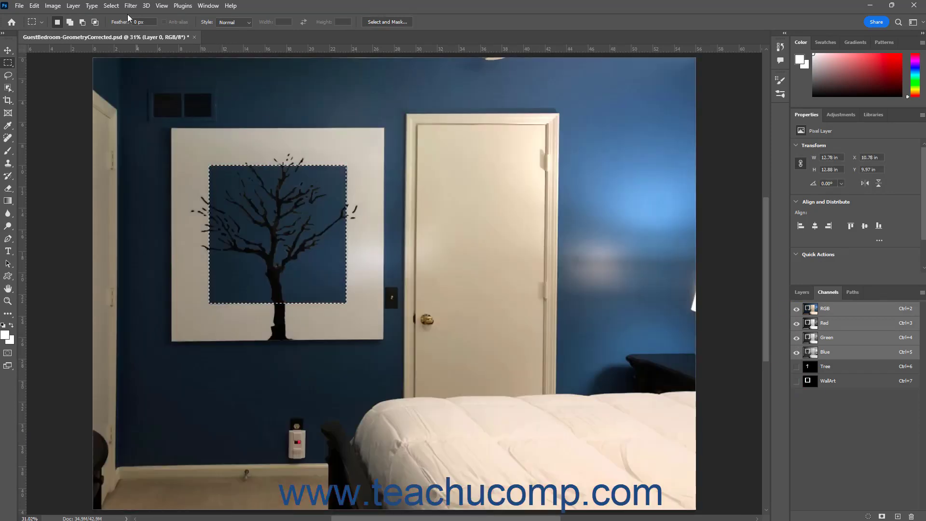
# Deselect the inner square and load the saved Tree channel as a new selection on Layer 0.
pyautogui.click(111, 6)
pyautogui.click(119, 24)
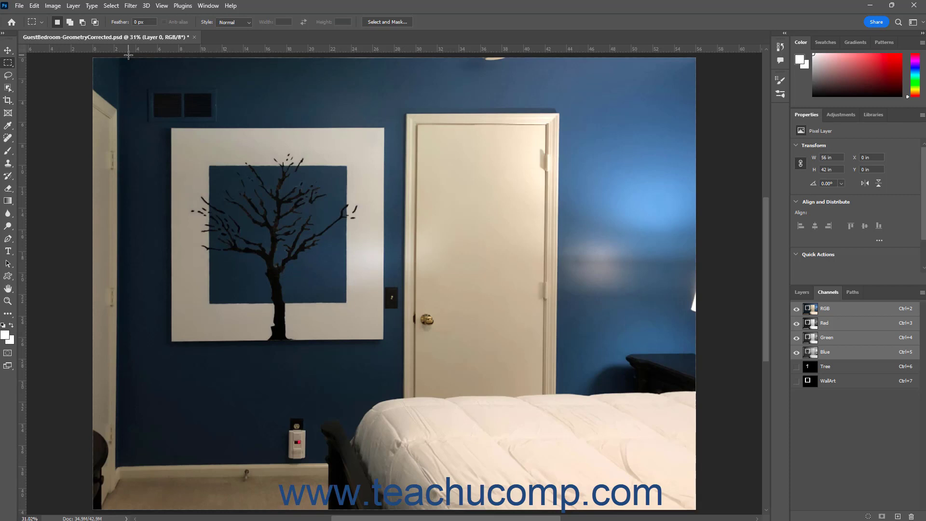
pyautogui.click(801, 292)
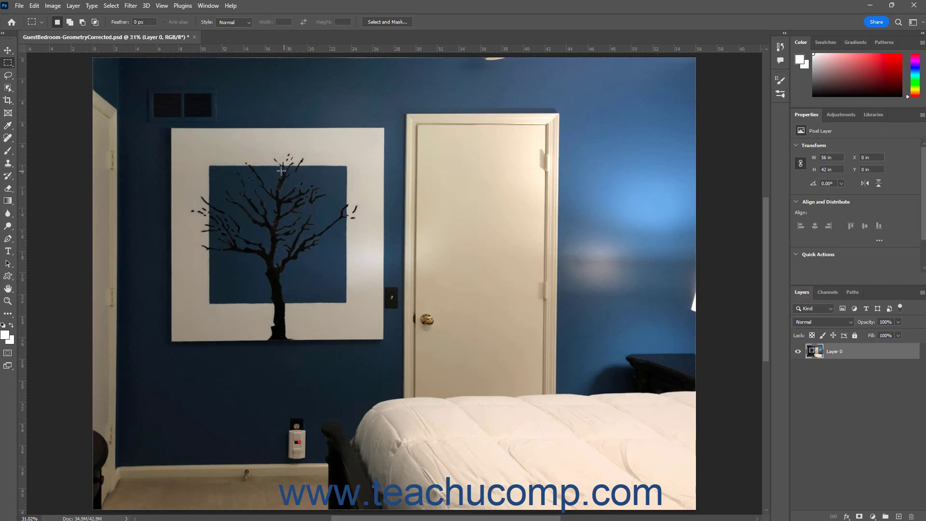
pyautogui.click(111, 5)
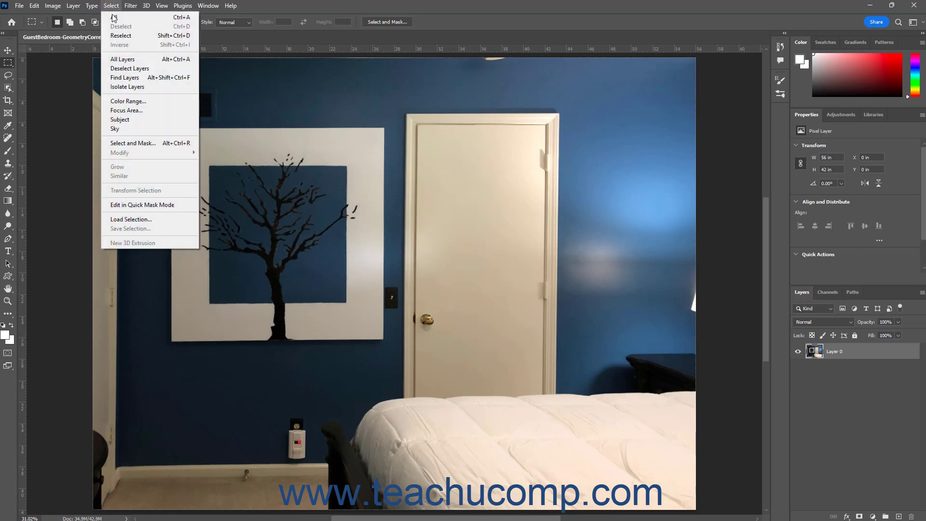
pyautogui.click(131, 219)
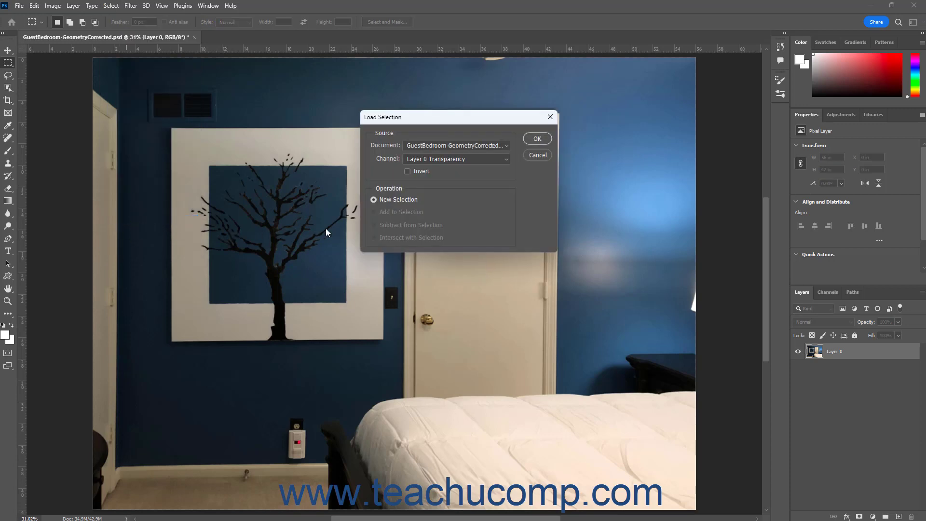
pyautogui.click(441, 159)
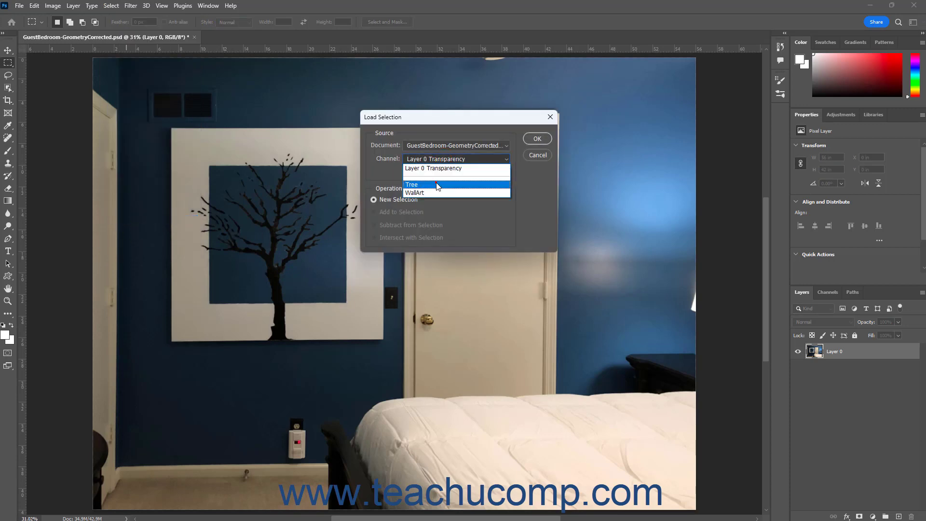
pyautogui.click(437, 182)
pyautogui.click(538, 138)
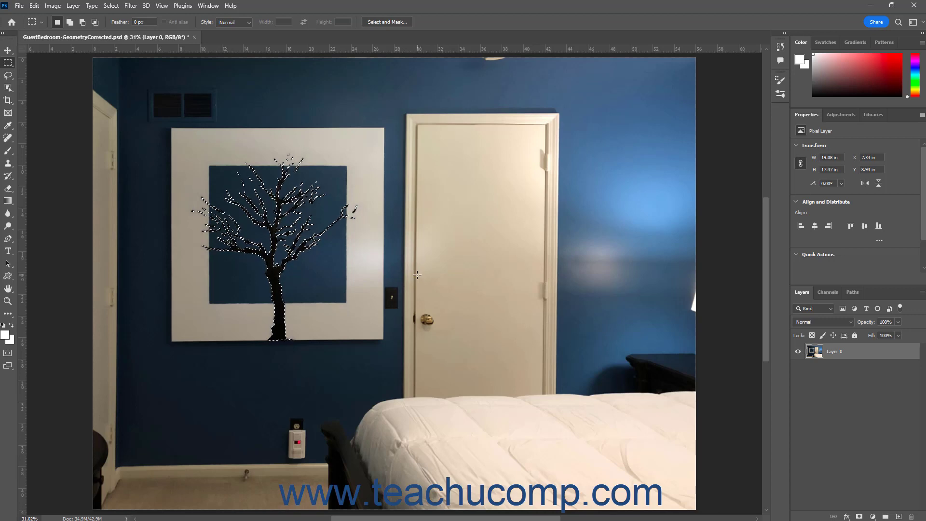
# Load the WallArt channel of the GuestBedroom-GeometryCorrected document into the current tree selection using the Add to Selection operation.
pyautogui.click(115, 6)
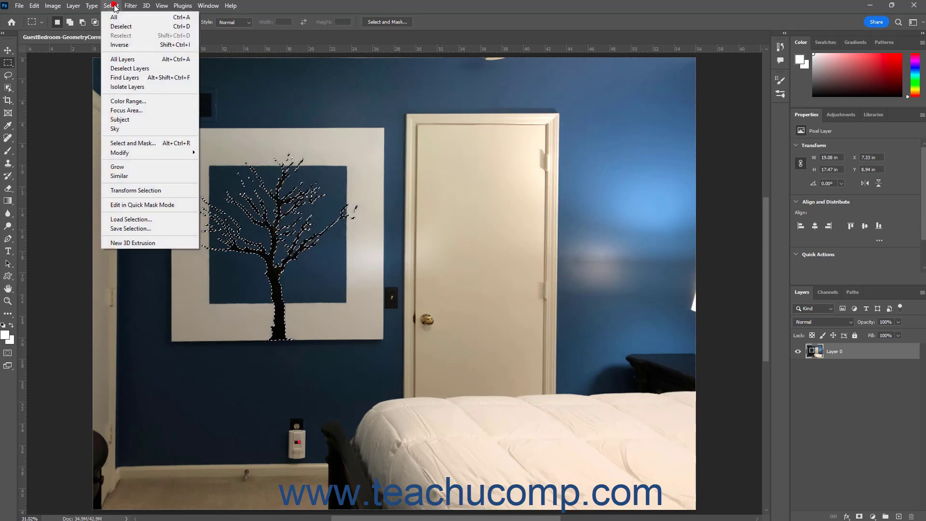
pyautogui.click(139, 220)
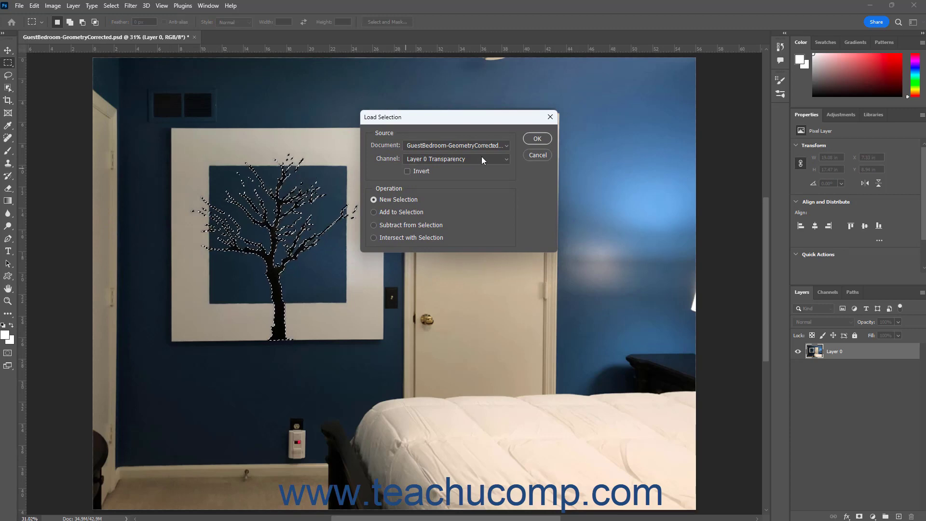
pyautogui.click(506, 146)
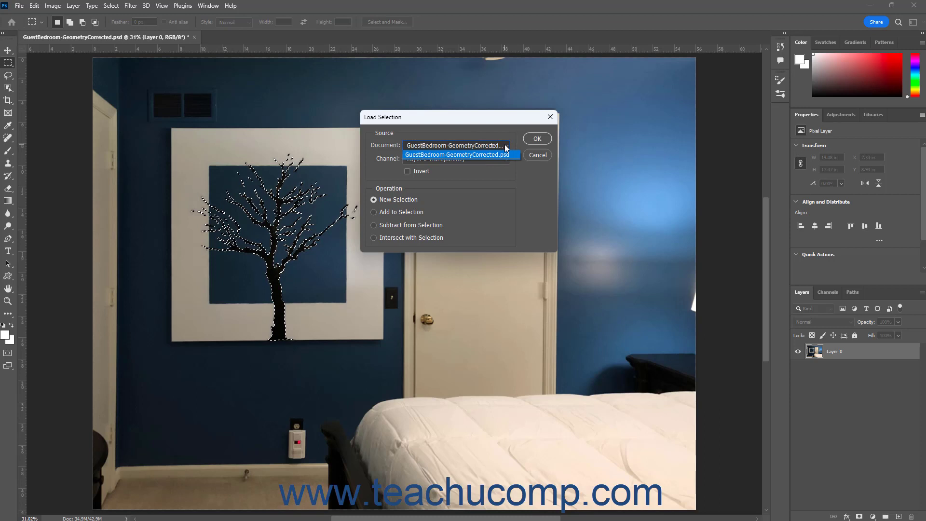
pyautogui.click(505, 154)
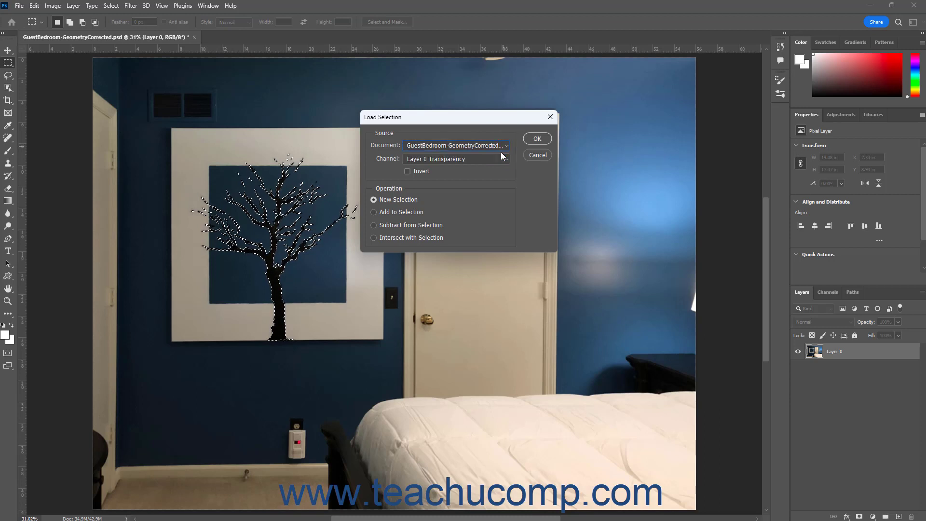
pyautogui.click(506, 161)
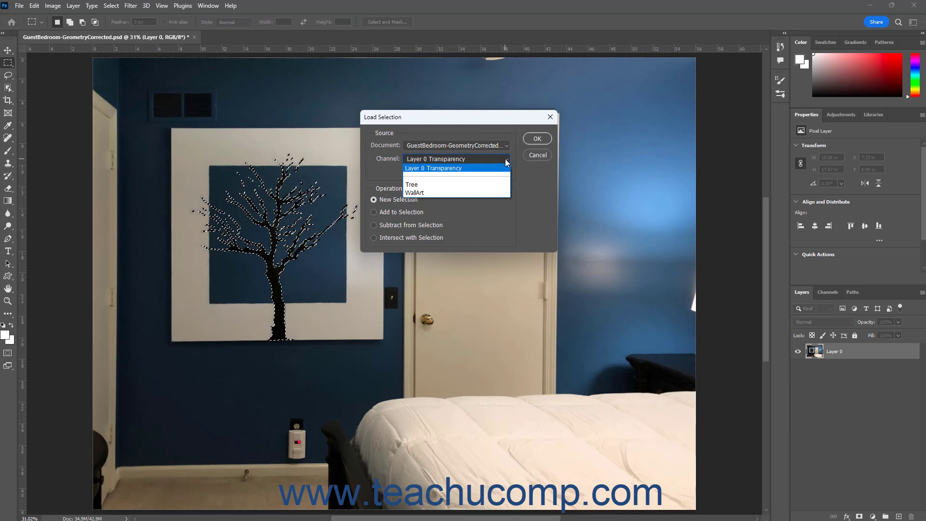
pyautogui.click(469, 191)
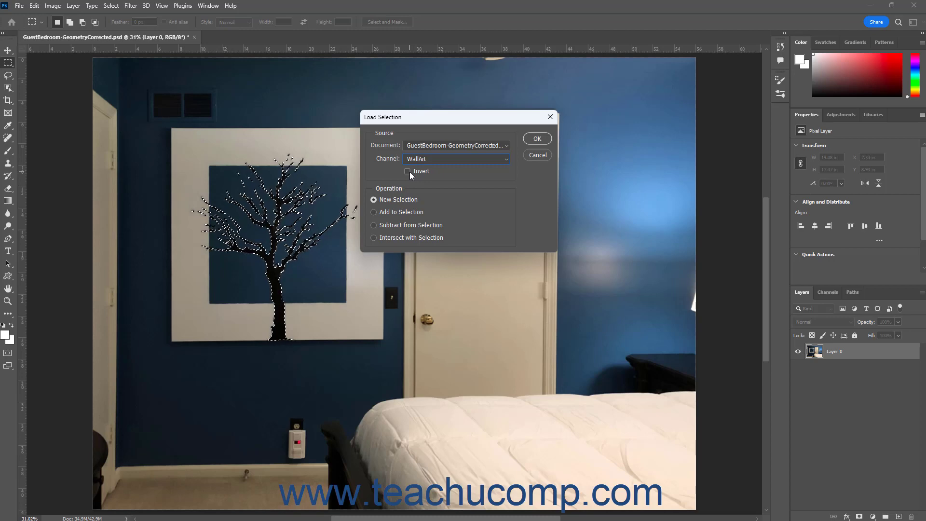
pyautogui.click(389, 199)
pyautogui.click(382, 212)
pyautogui.click(374, 224)
pyautogui.click(374, 238)
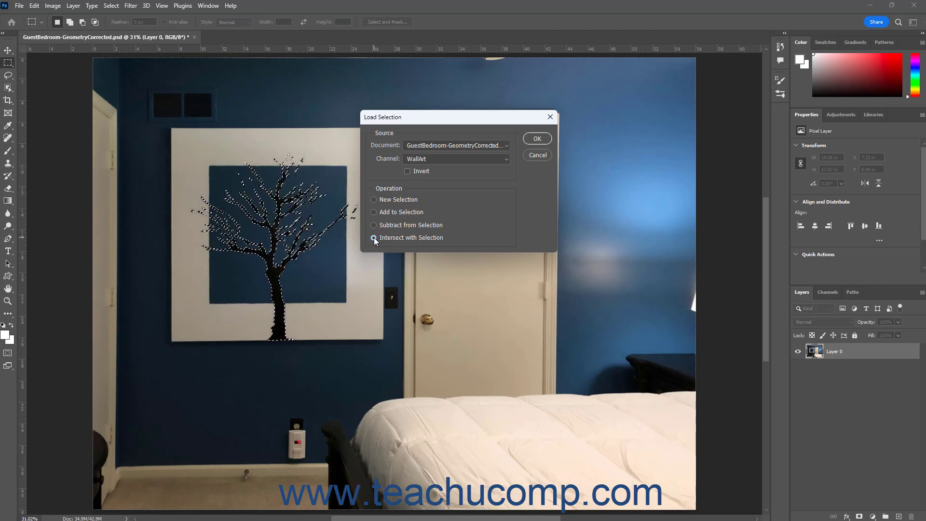
pyautogui.click(375, 212)
pyautogui.click(537, 139)
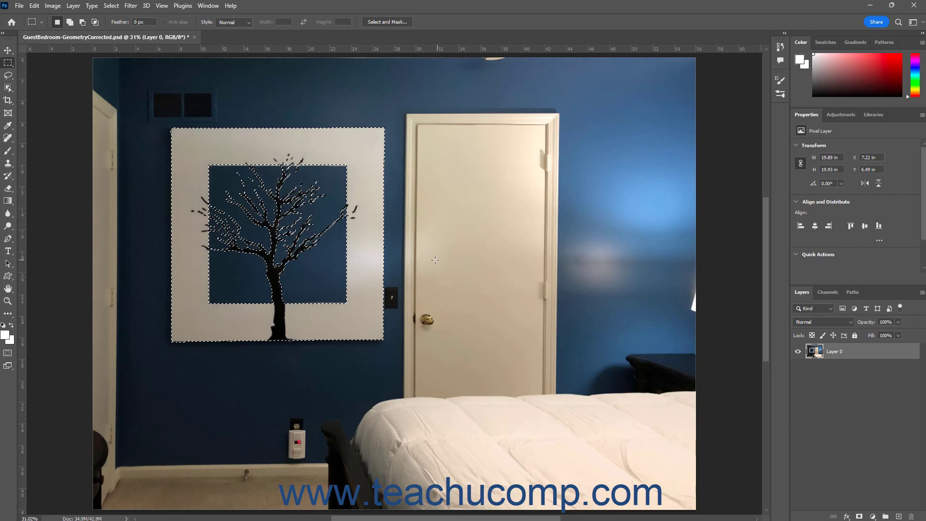
# Delete the saved WallArt channel from the document's channels.
pyautogui.click(208, 6)
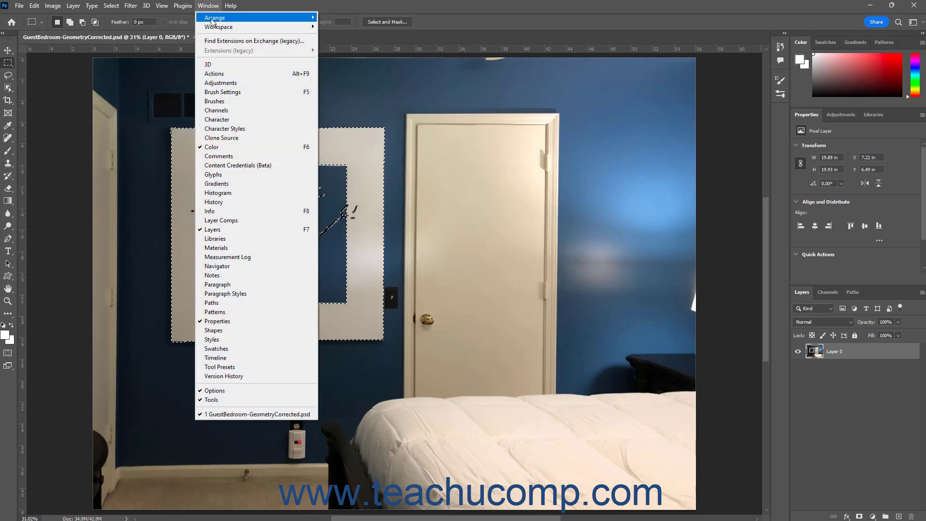
pyautogui.click(234, 111)
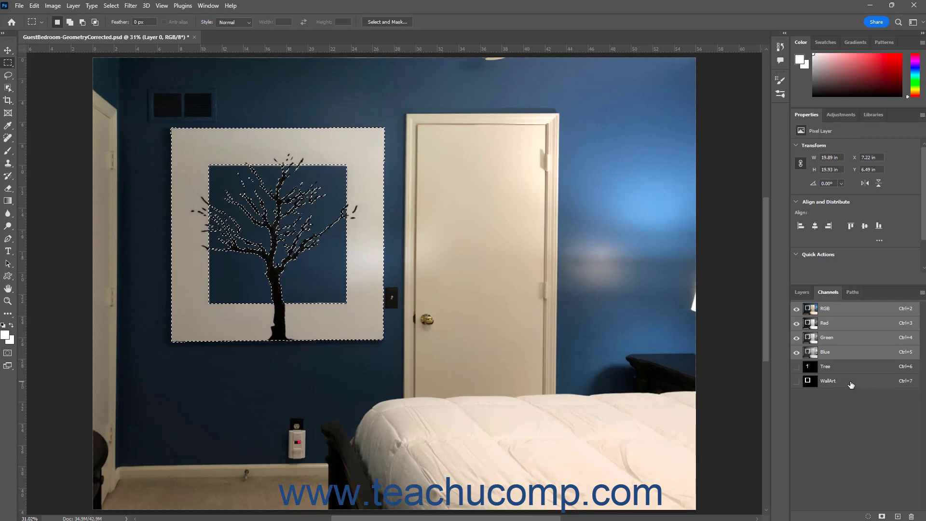
pyautogui.moveTo(851, 384); pyautogui.dragTo(911, 515)
pyautogui.moveTo(911, 515); pyautogui.dragTo(911, 516)
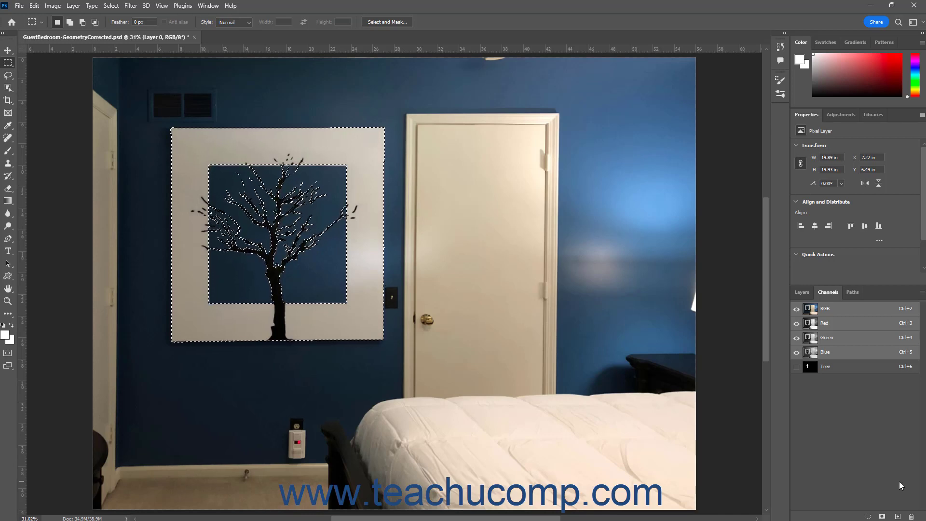
pyautogui.click(861, 371)
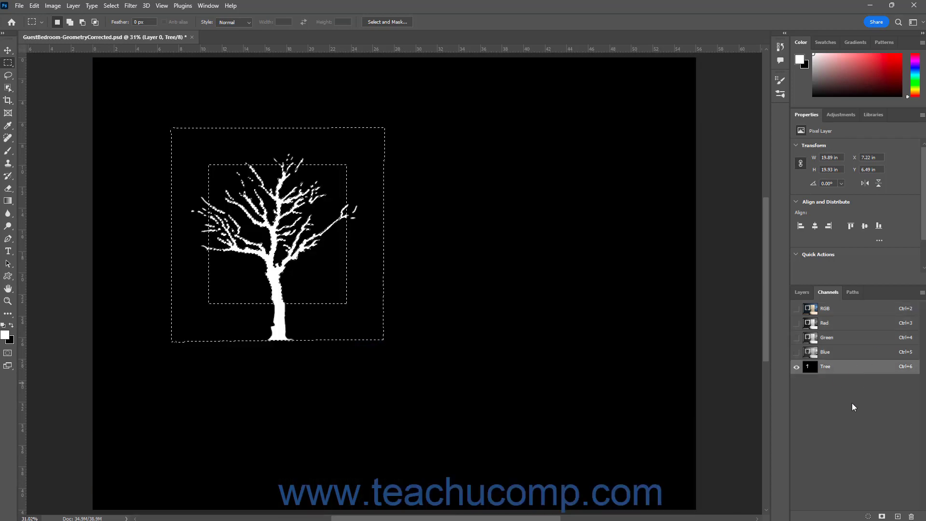
pyautogui.click(911, 516)
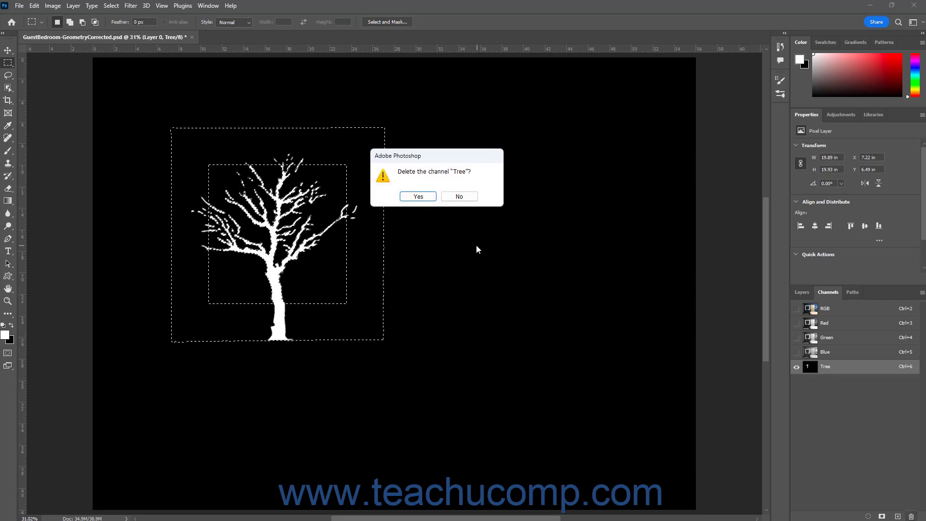
pyautogui.click(447, 200)
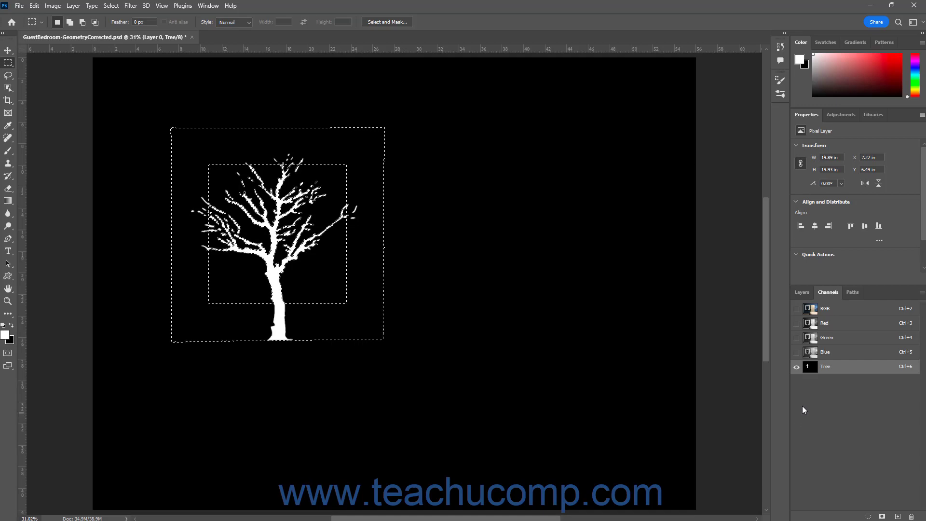
# Show the RGB composite with the Tree channel hidden, and make Layer 0 active again.
pyautogui.click(797, 309)
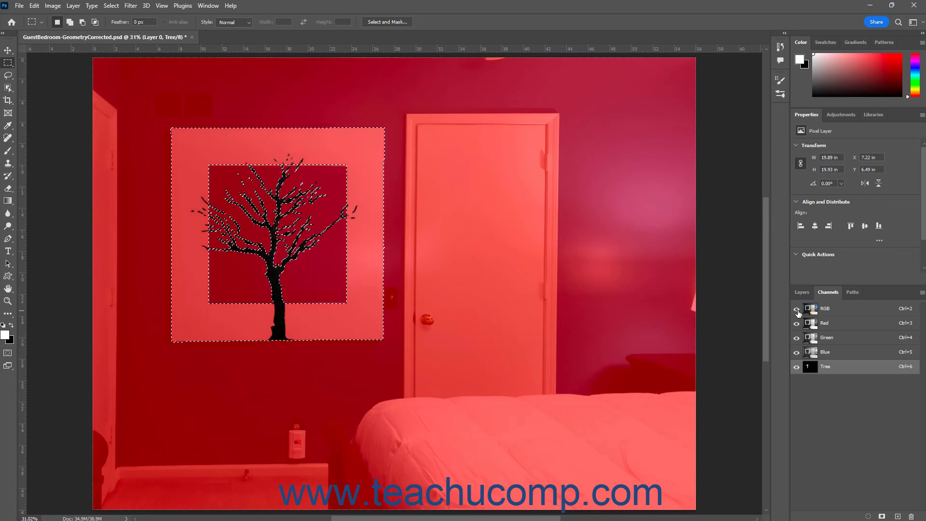
pyautogui.click(796, 369)
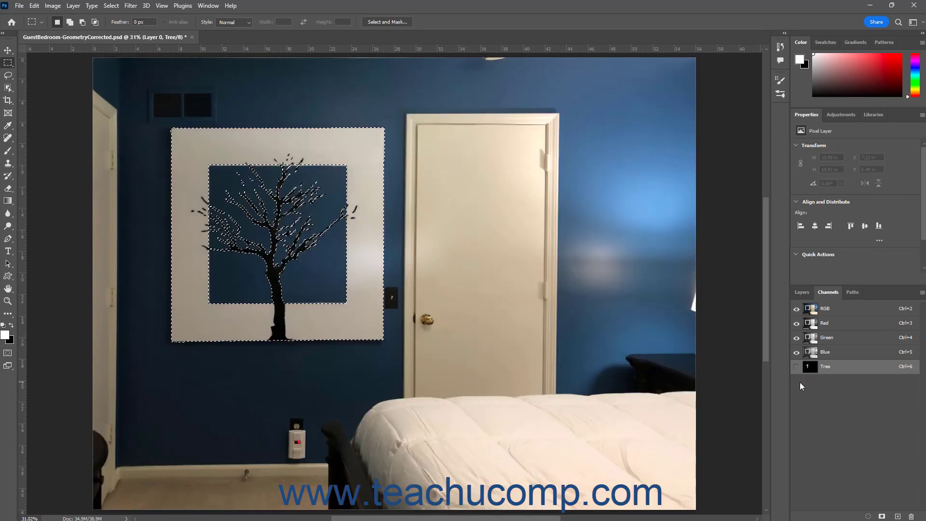
pyautogui.click(802, 293)
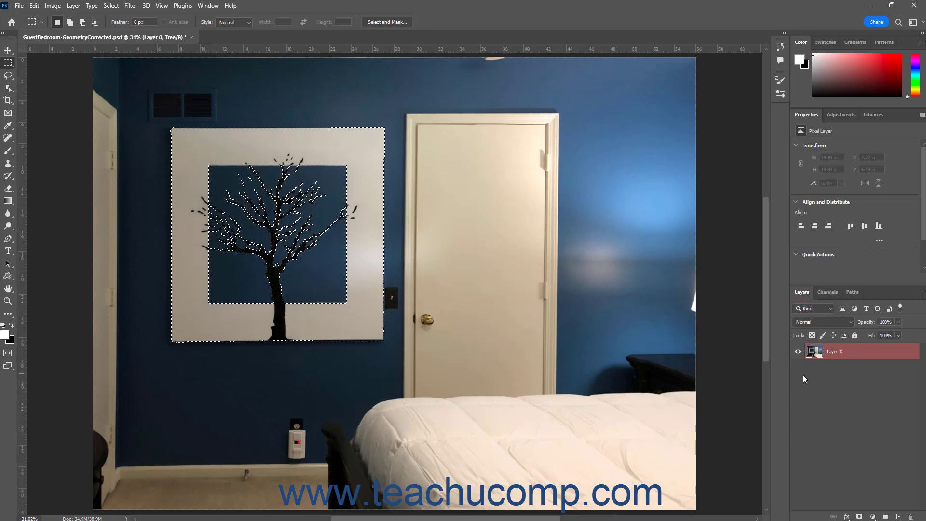
pyautogui.click(854, 352)
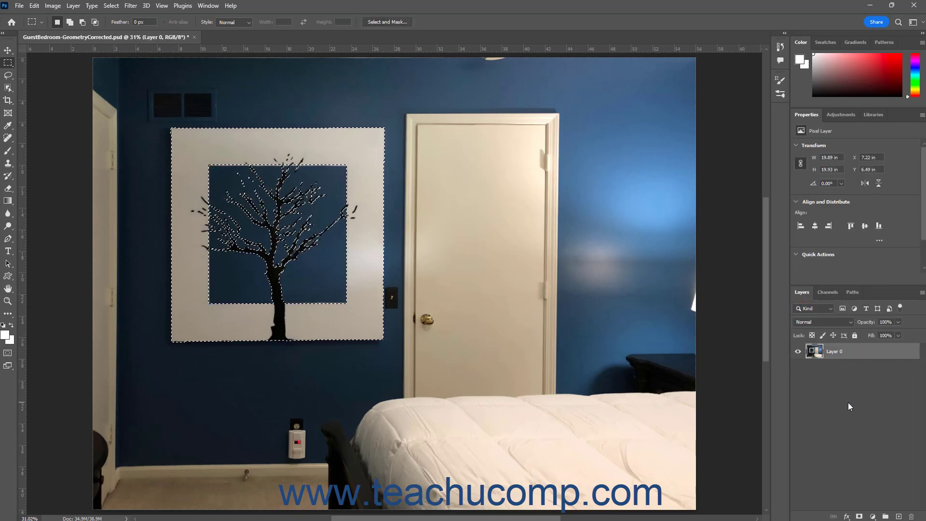